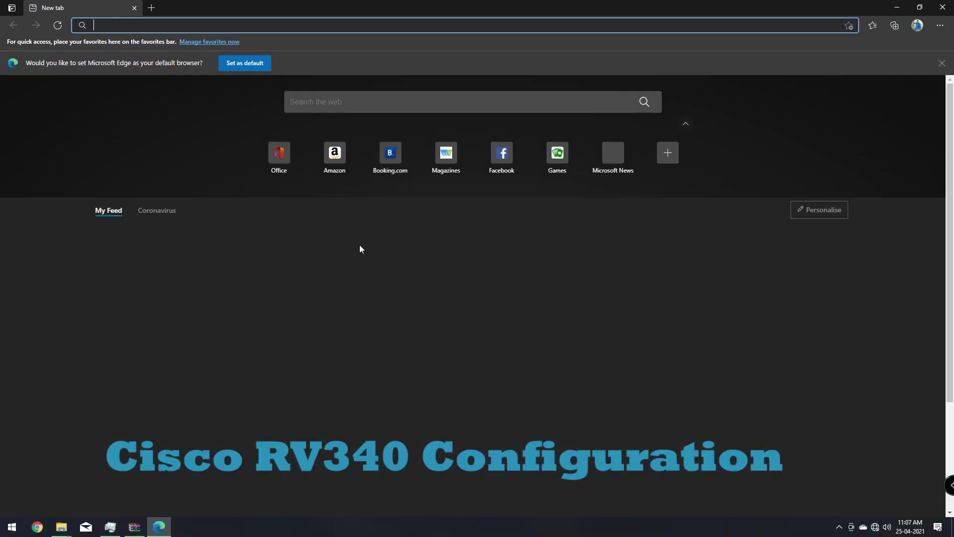
Open the router's web interface at 192.168.1.1 and proceed past the certificate privacy warning
left_click(941, 64)
left_click(125, 30)
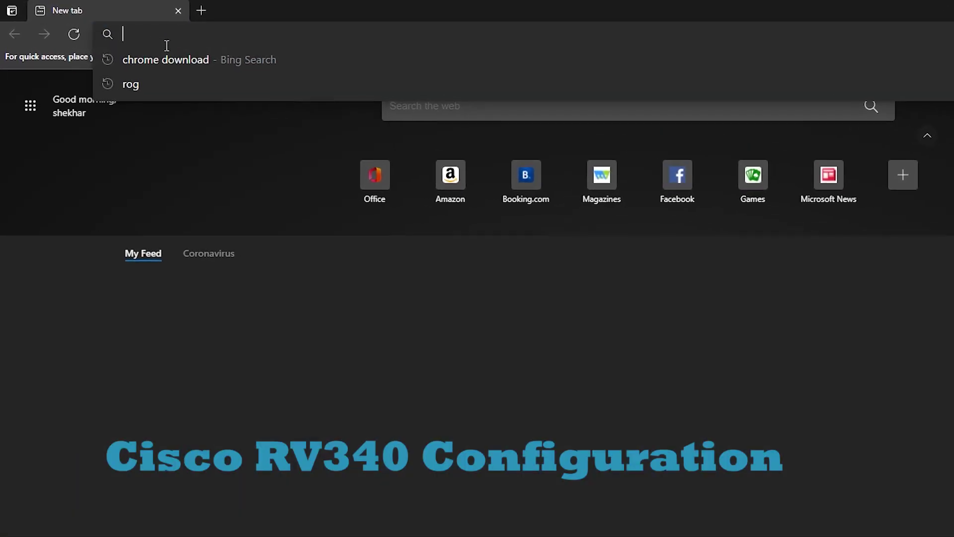
type("1")
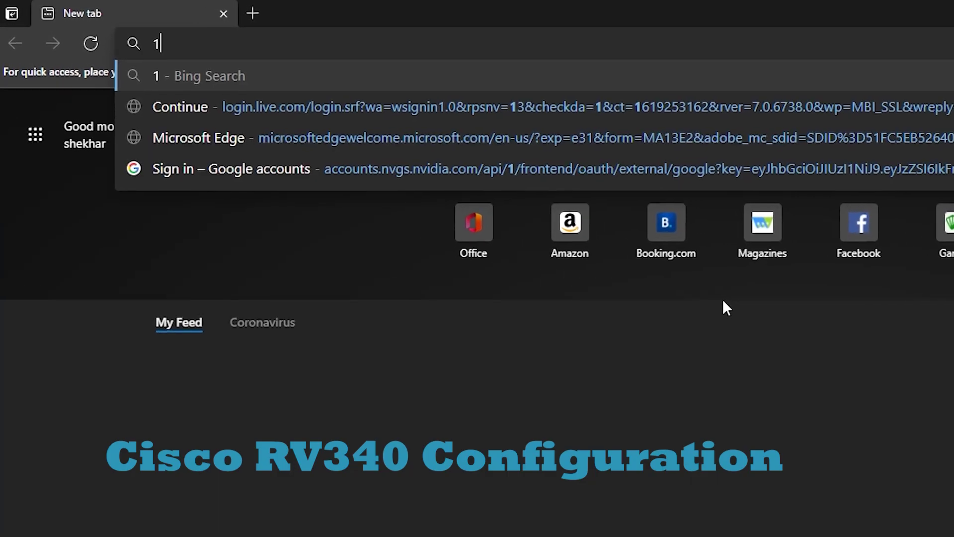
type("92.1")
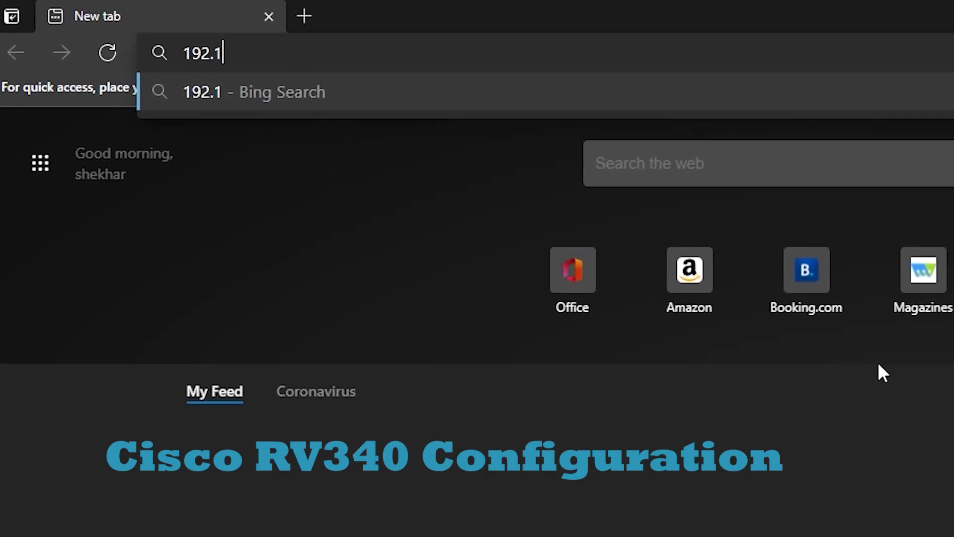
type("68.1.1")
key("Return")
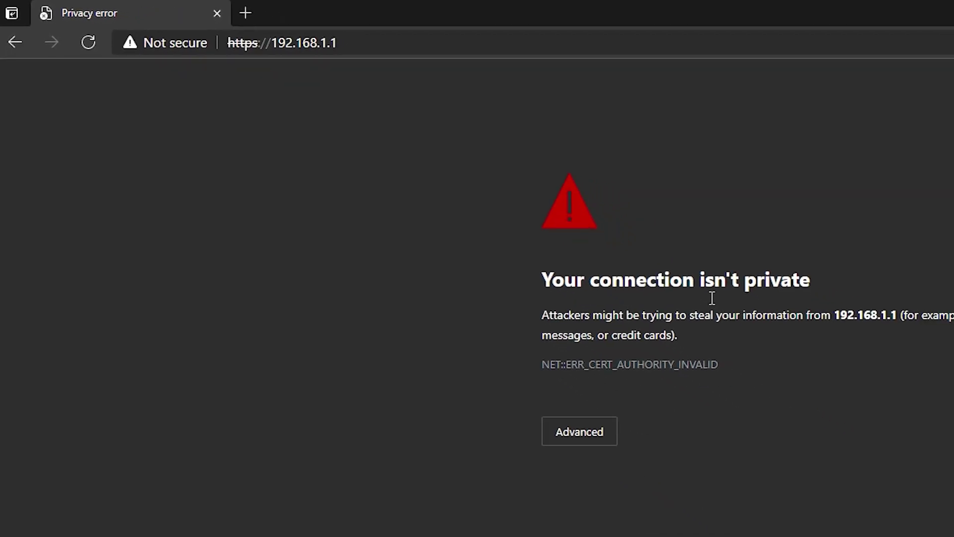
left_click(597, 440)
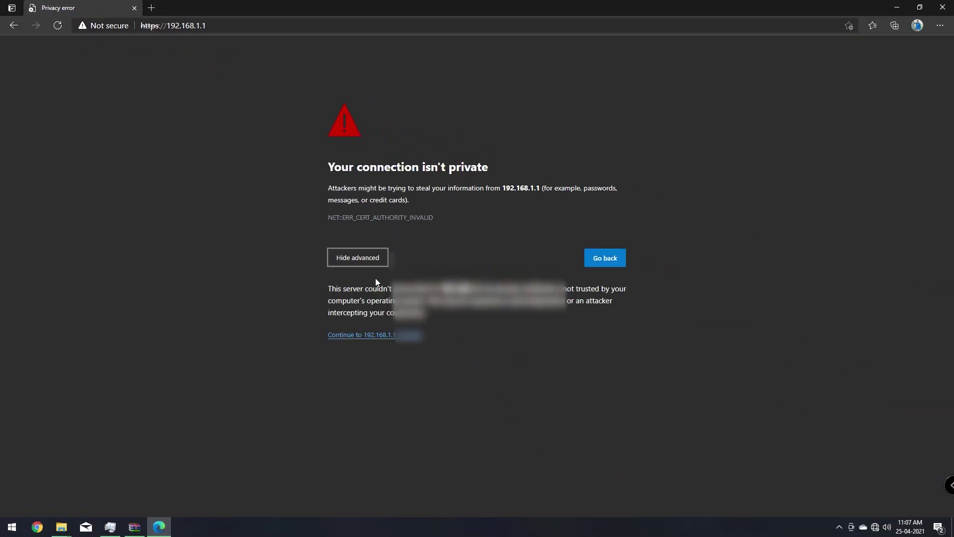
left_click(391, 336)
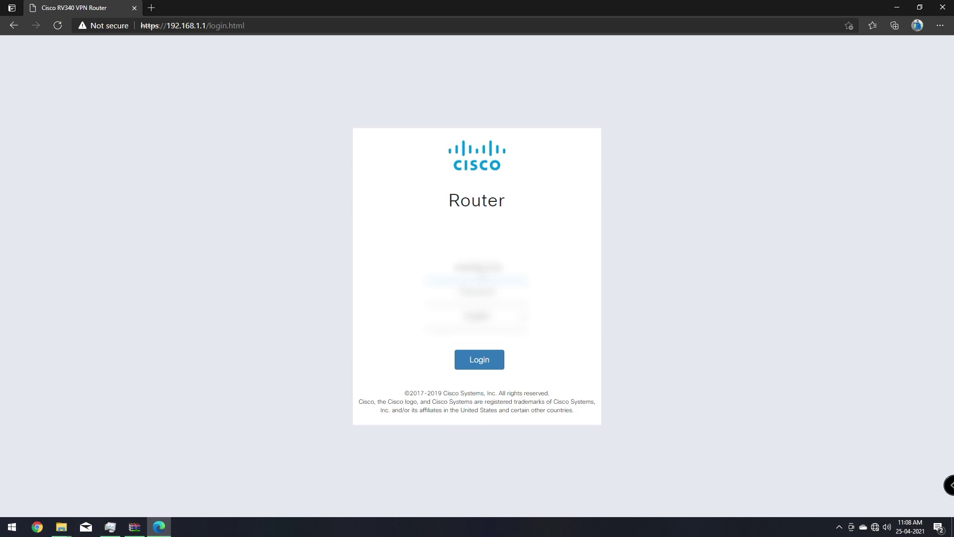
Enter the router account password and log in to the Cisco RV340
left_click(477, 304)
key("ctrl+v")
left_click(492, 366)
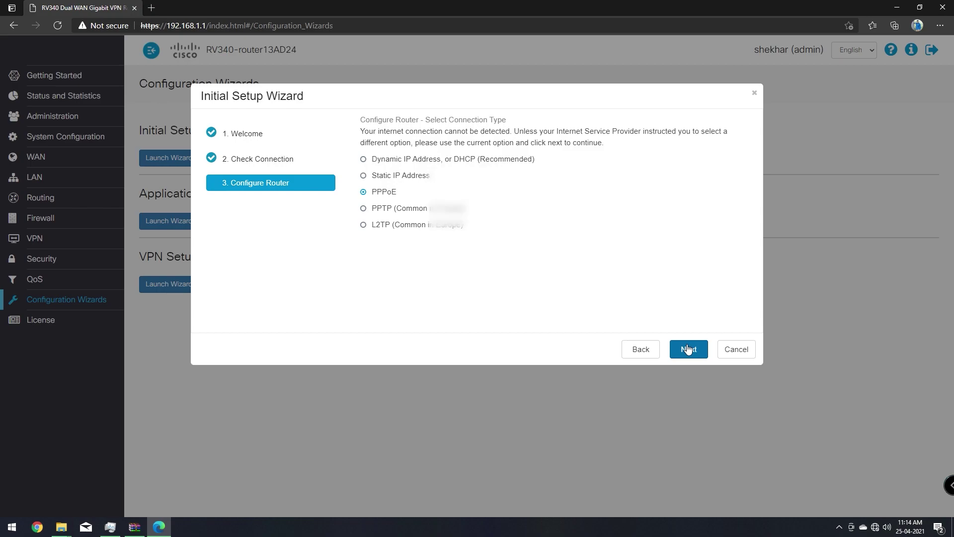
Accept PPPoE as the connection type and submit the PPPoE account's username and matching password entries
left_click(688, 349)
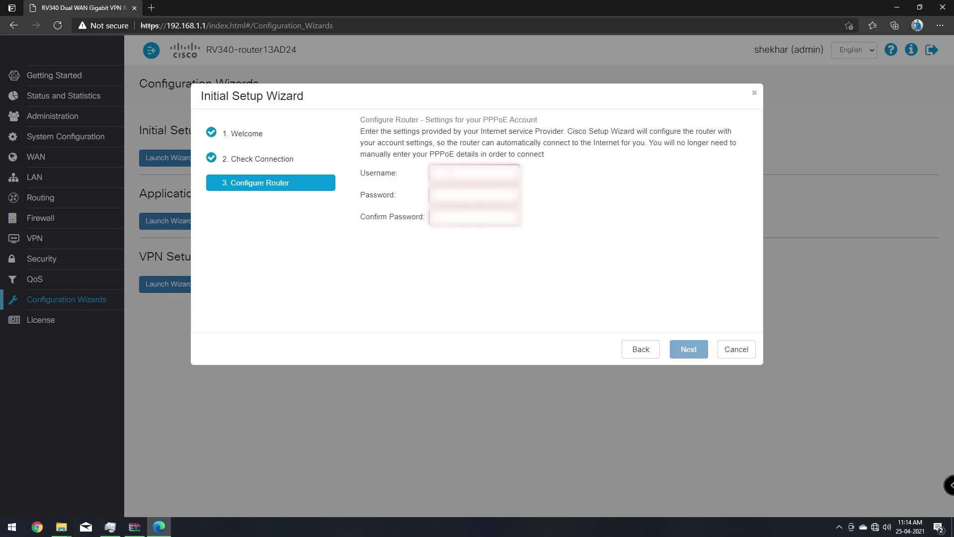
left_click(475, 172)
type("•")
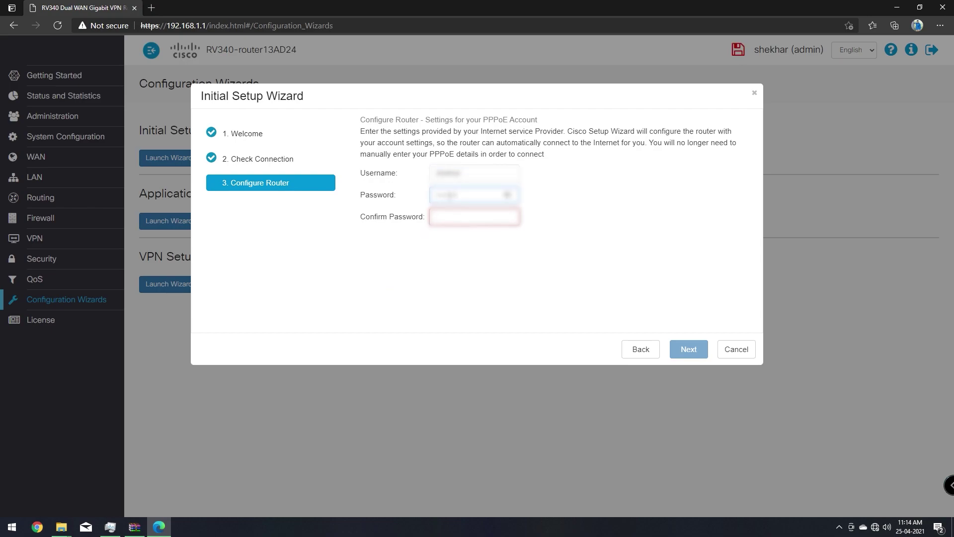
left_click(451, 223)
type("a")
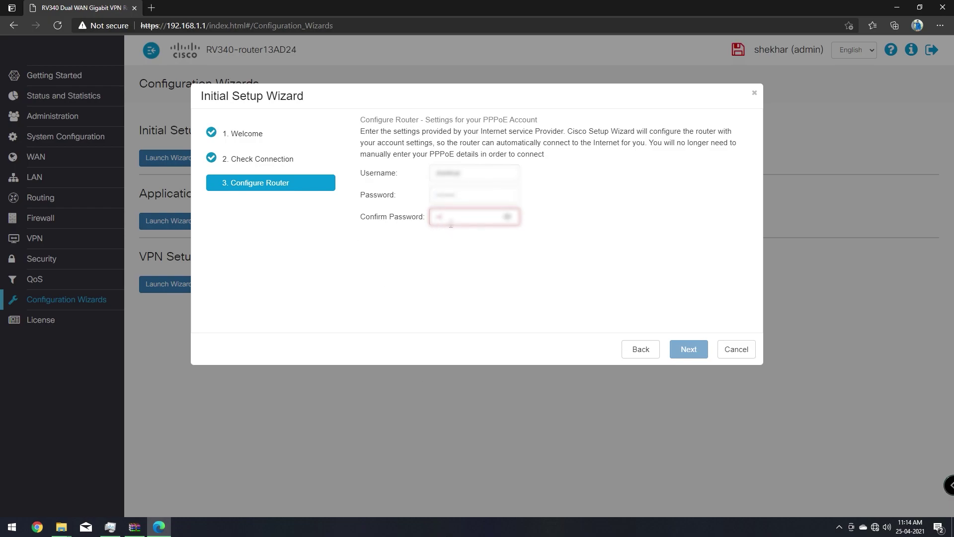
double_click(477, 197)
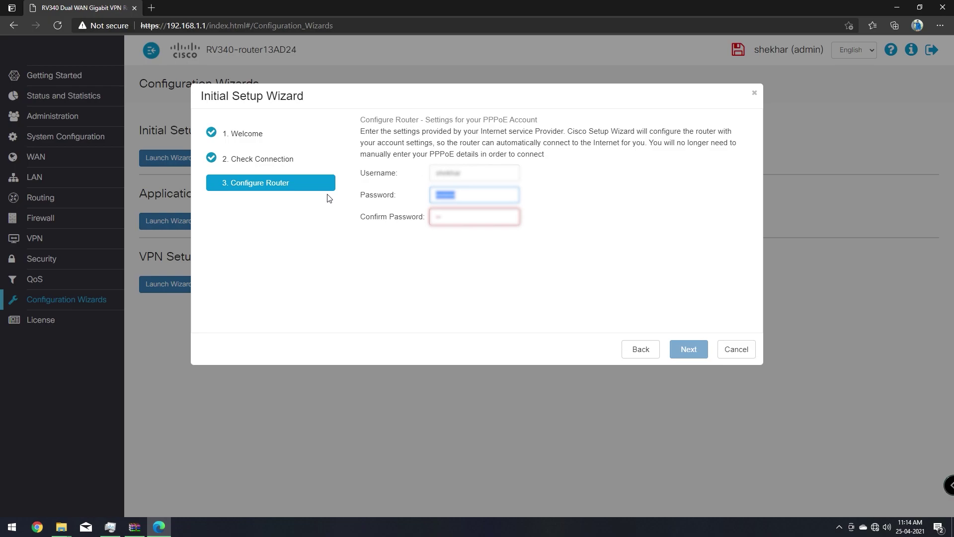
key("BackSpace")
type("aaaa")
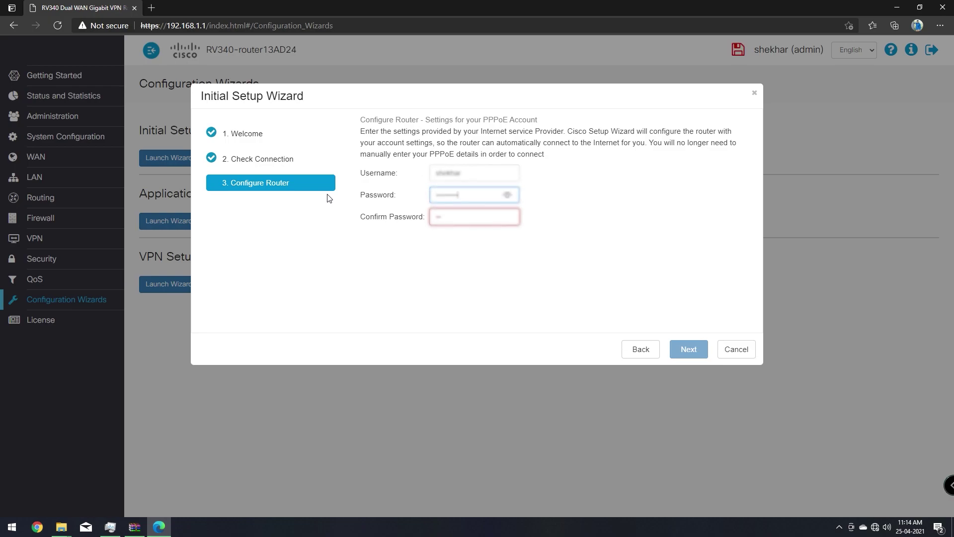
key("Tab")
type("aaaaaaaa")
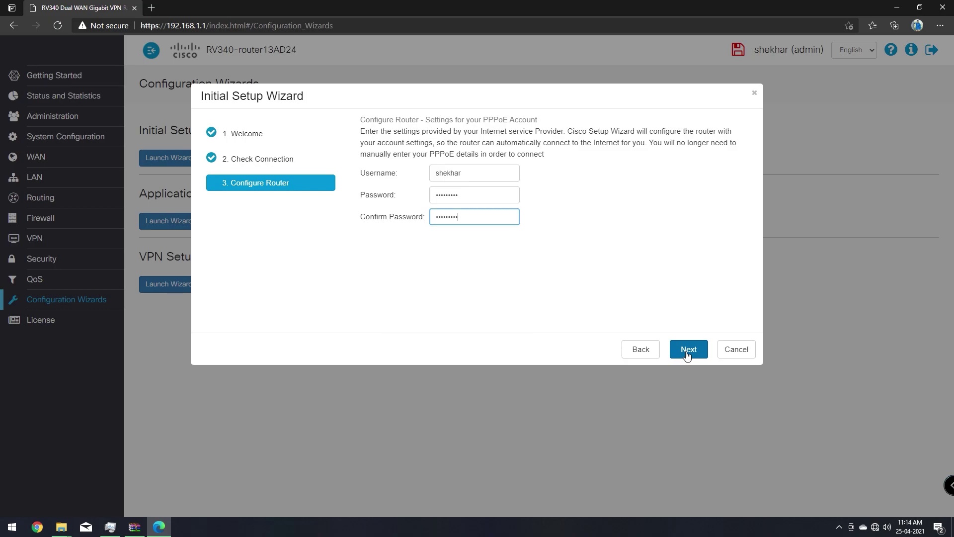
left_click(688, 350)
Set the router's time zone to (UTC +05:30) Chennai, Kolkata, Mumbai, New Delhi
left_click(449, 155)
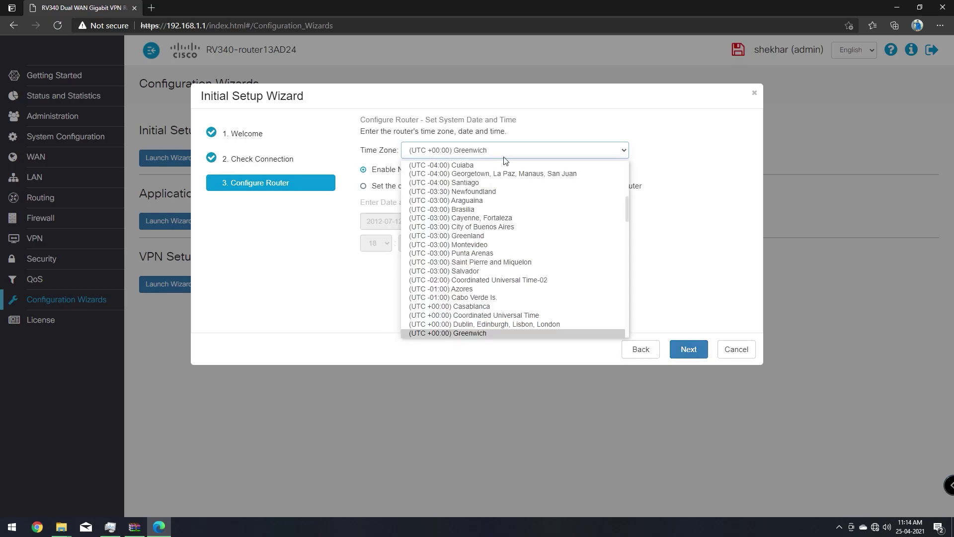
scroll(517, 183, "down", 5)
scroll(549, 209, "down", 7)
scroll(575, 232, "down", 5)
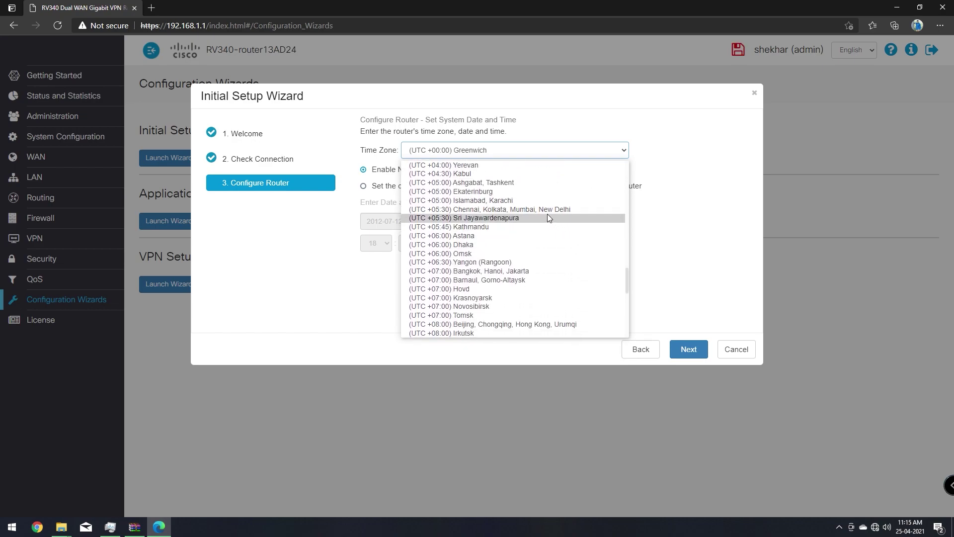
left_click(546, 209)
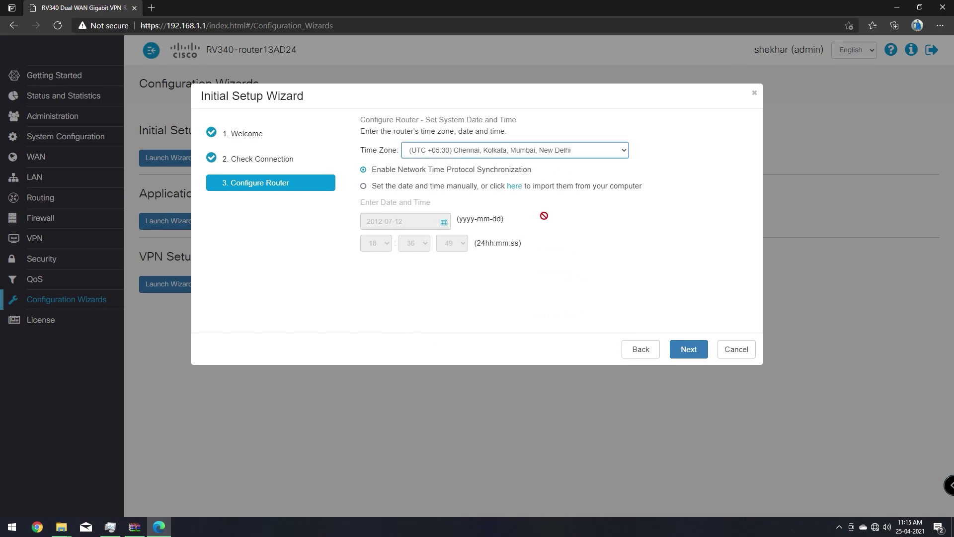
Switch from network time synchronization to manual date and time, and set the date to 2021-07-25
left_click(369, 191)
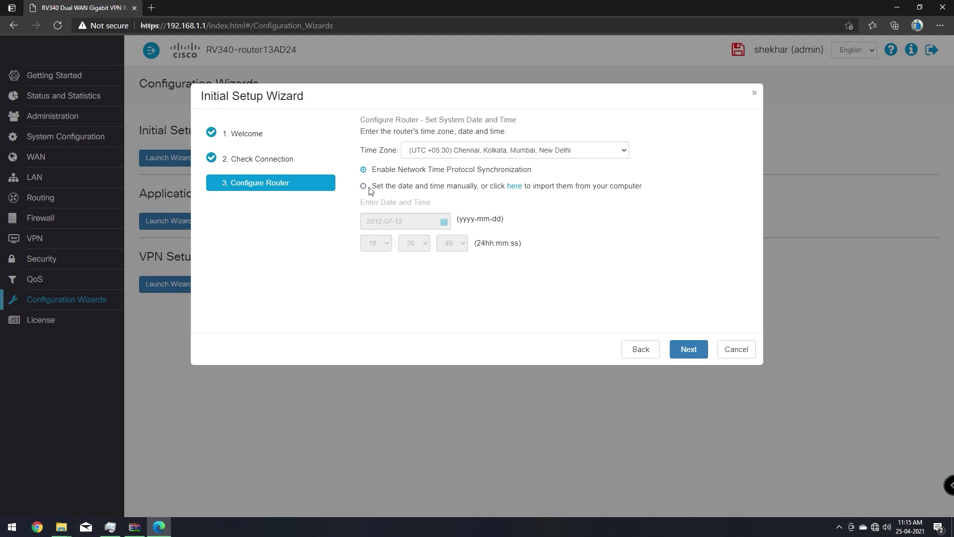
left_click(369, 191)
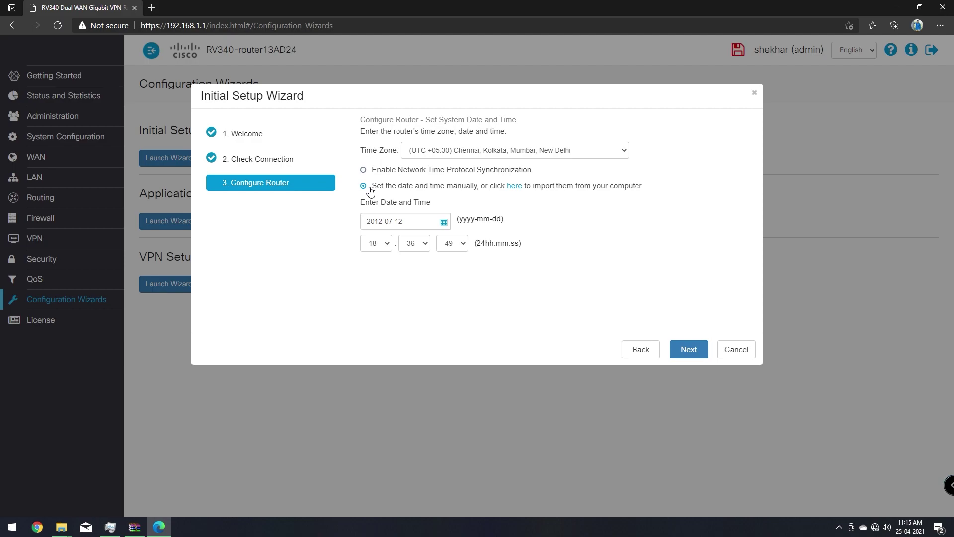
left_click(371, 171)
left_click(368, 188)
left_click(442, 225)
left_click(443, 225)
left_click(477, 208)
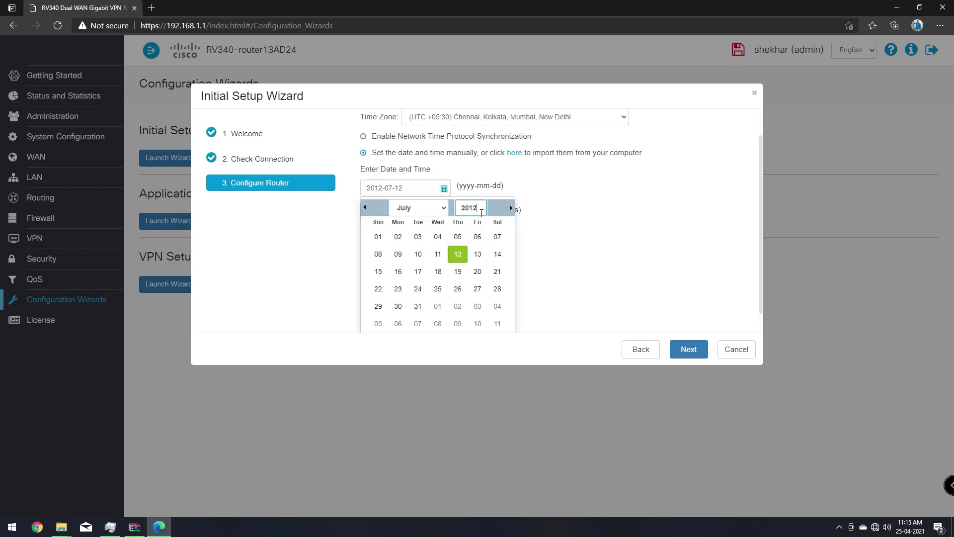
key("BackSpace")
key("BackSpace")
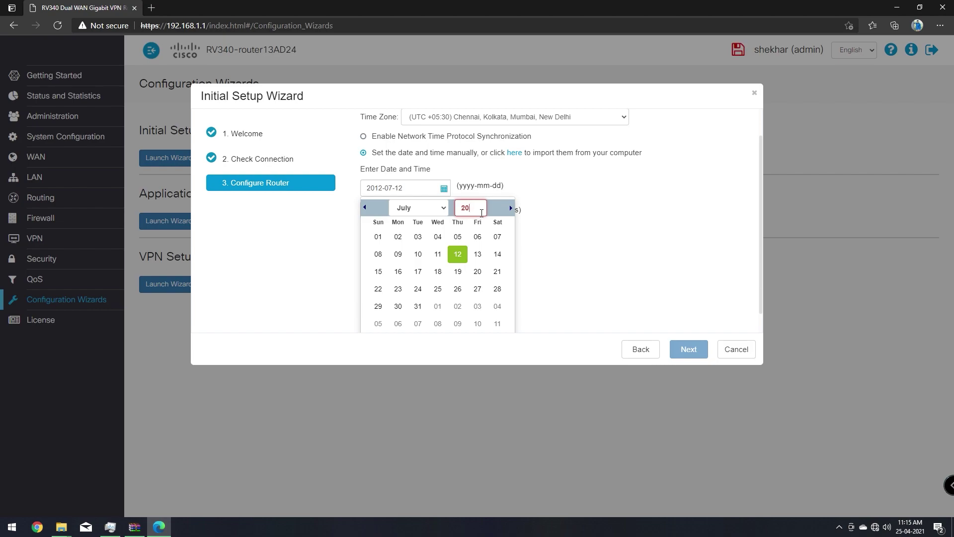
type("21")
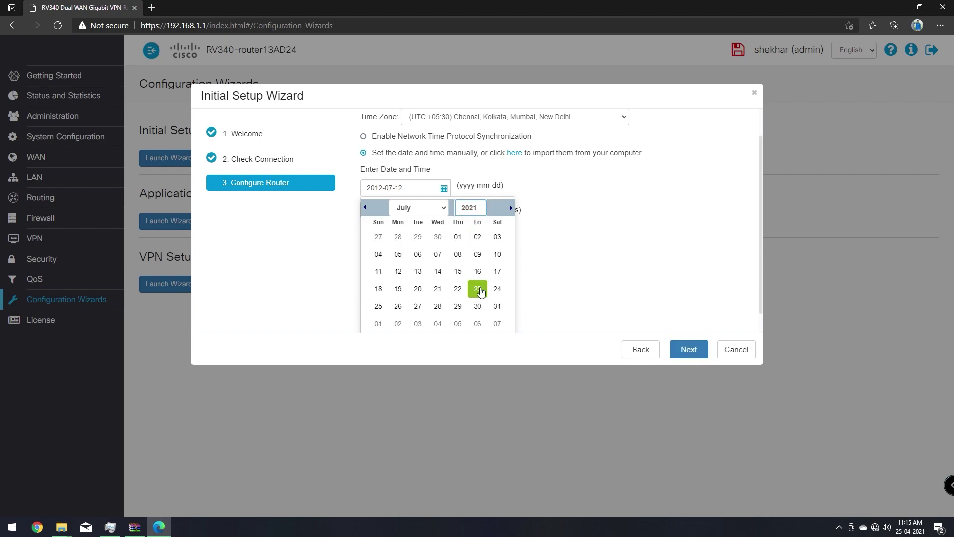
left_click(378, 306)
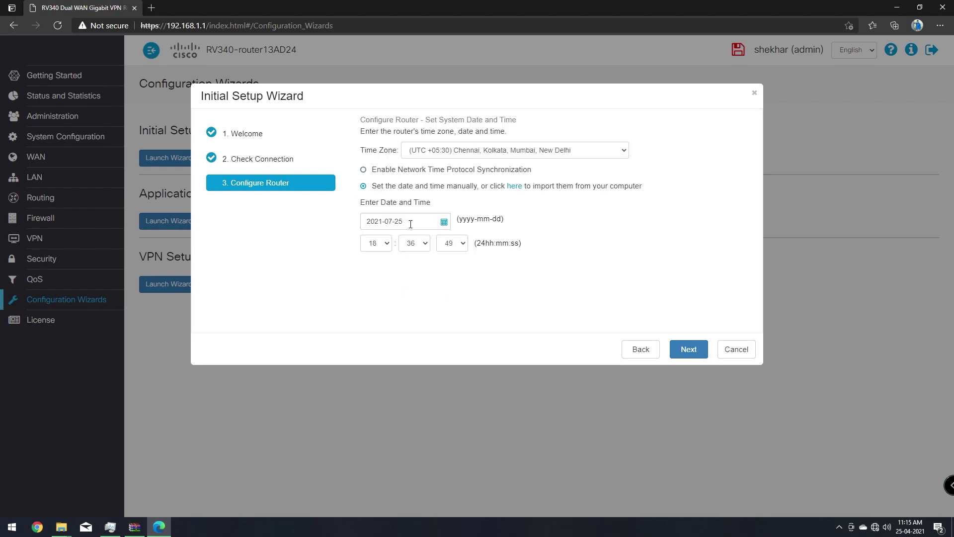
Change the calendar month to April and choose day 25, setting the date to 2021-04-25
left_click(444, 223)
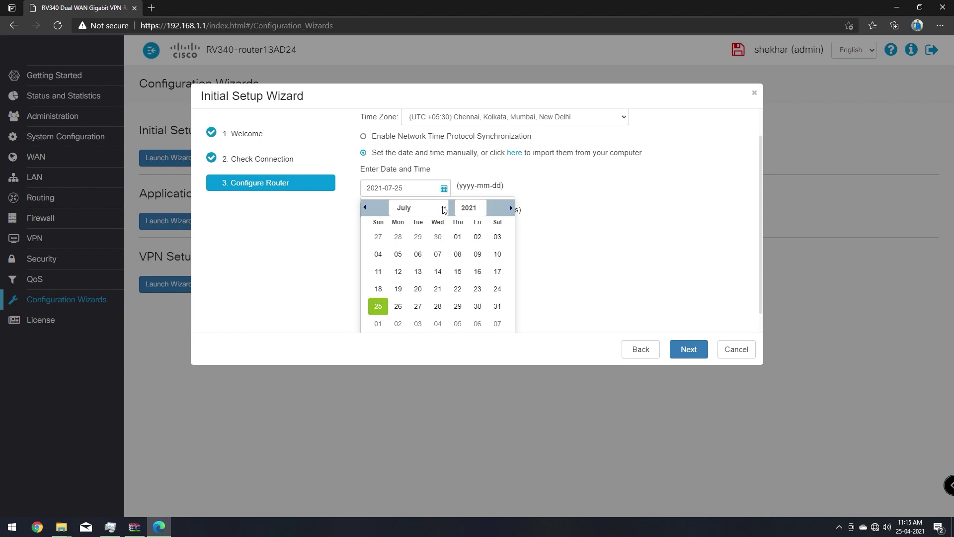
left_click(444, 208)
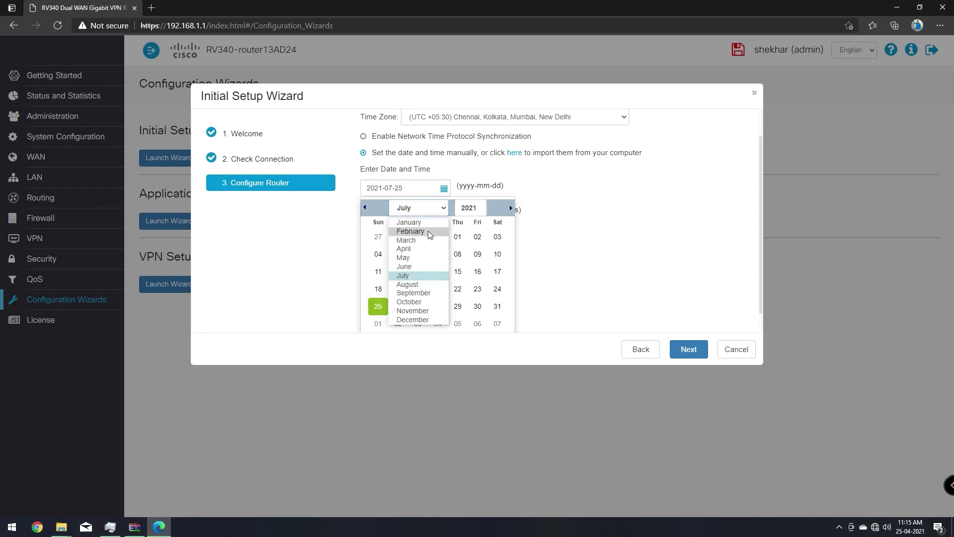
left_click(429, 252)
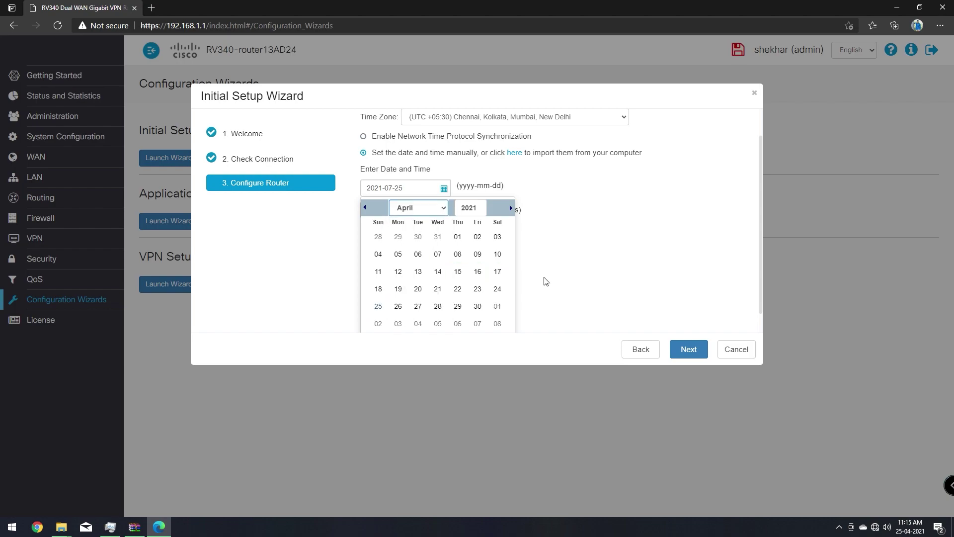
left_click(378, 305)
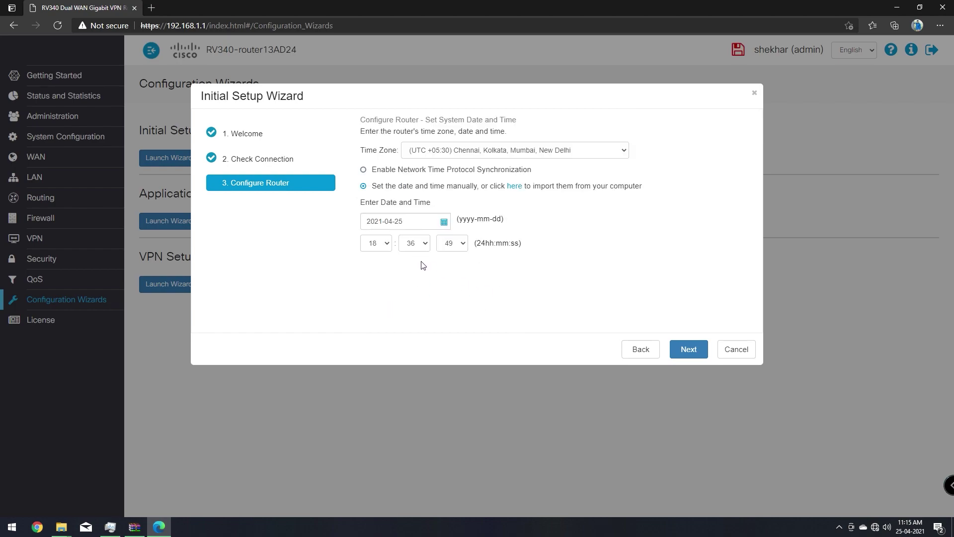
Set the router's time to hour 23 and minute 16, choose the seconds, and continue to the MAC address settings
left_click(388, 248)
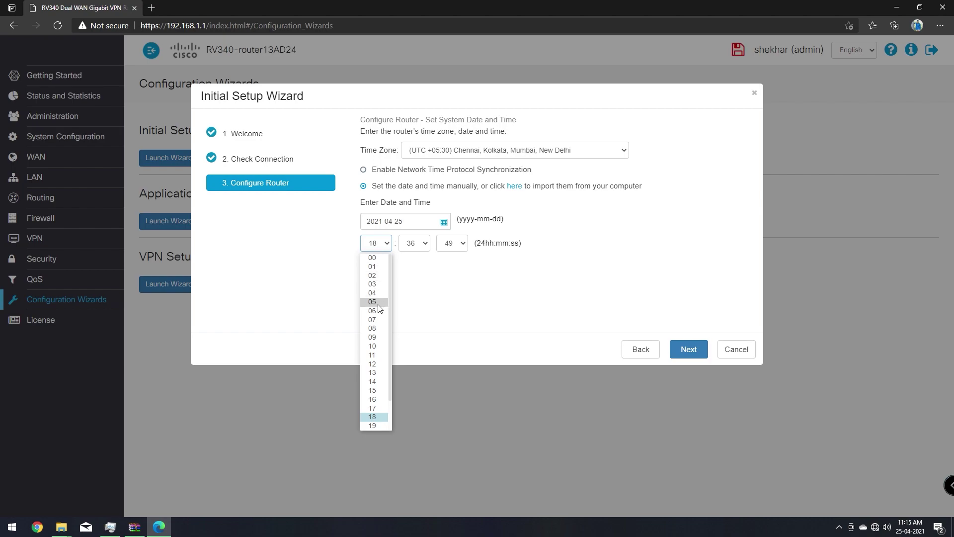
scroll(380, 298, "down", 1)
scroll(380, 309, "up", 1)
scroll(383, 299, "down", 1)
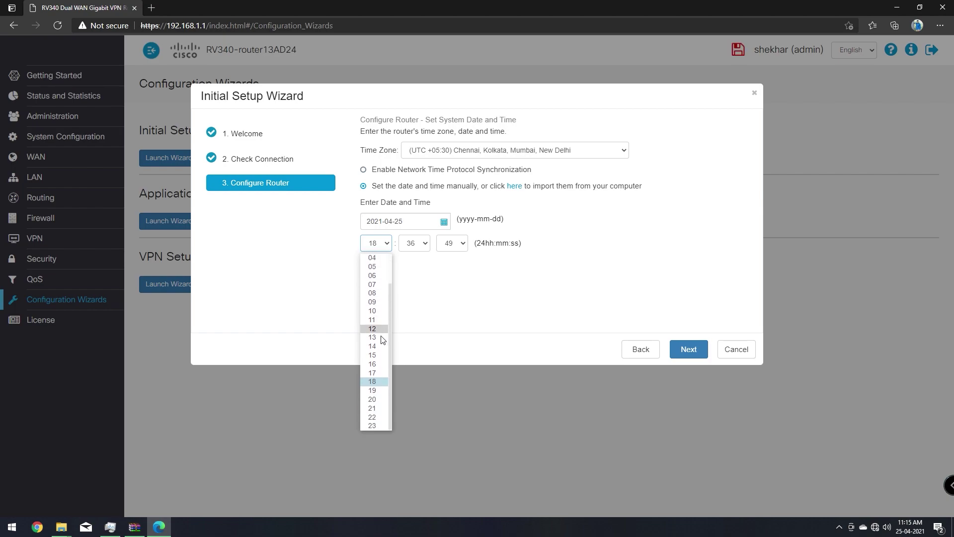
left_click(374, 425)
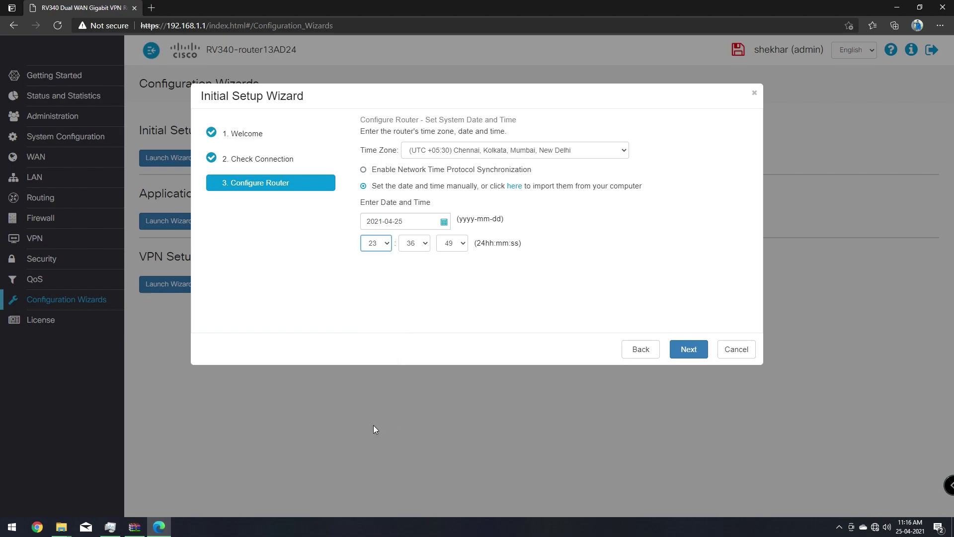
left_click(415, 243)
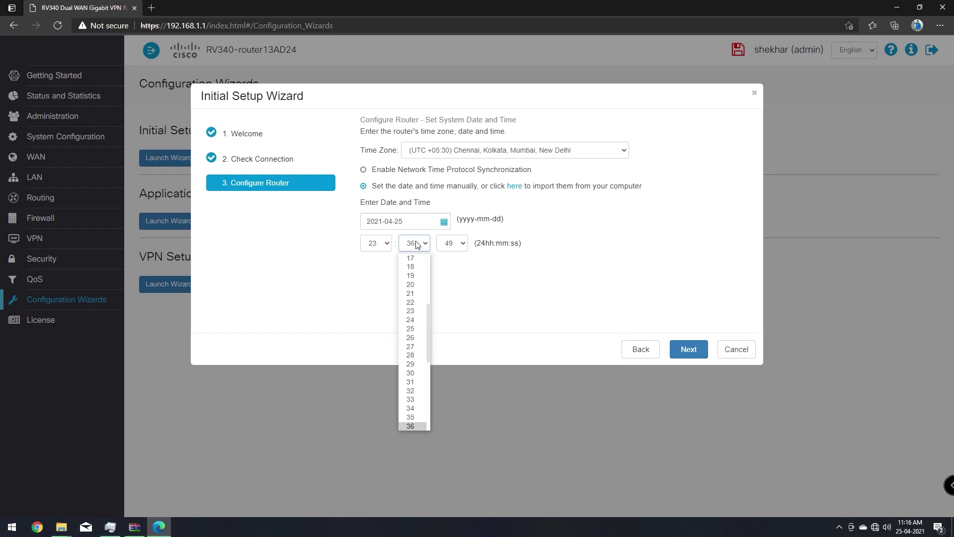
scroll(413, 318, "up", 3)
left_click(416, 303)
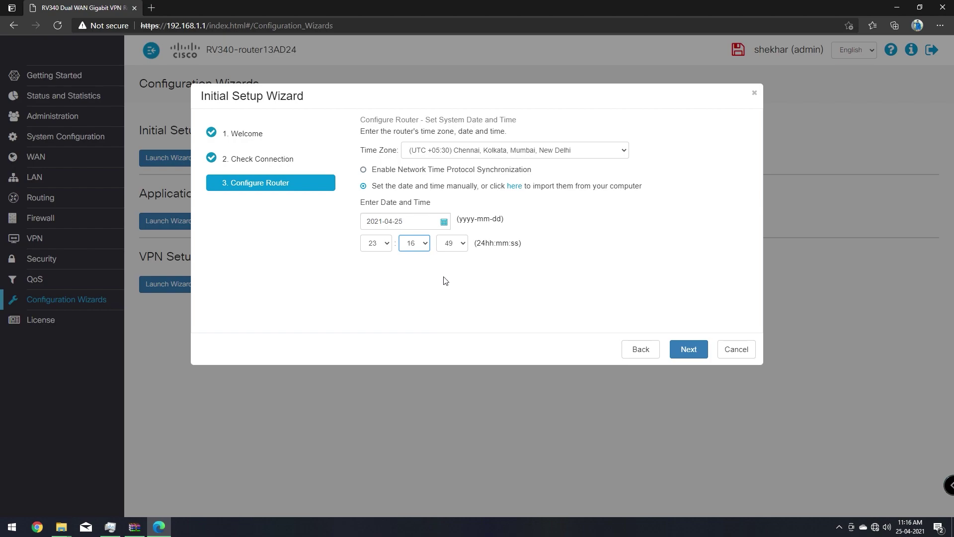
left_click(454, 243)
scroll(453, 267, "up", 10)
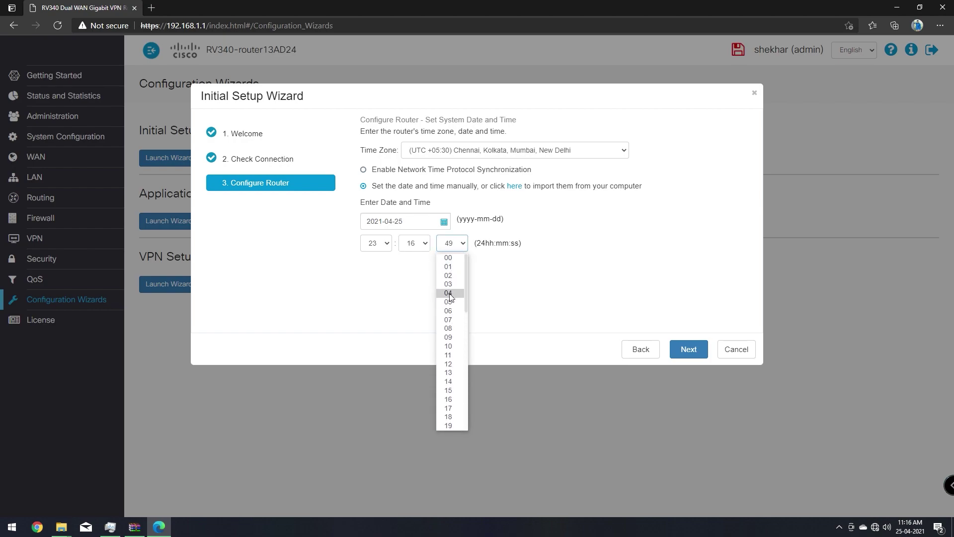
scroll(454, 307, "down", 5)
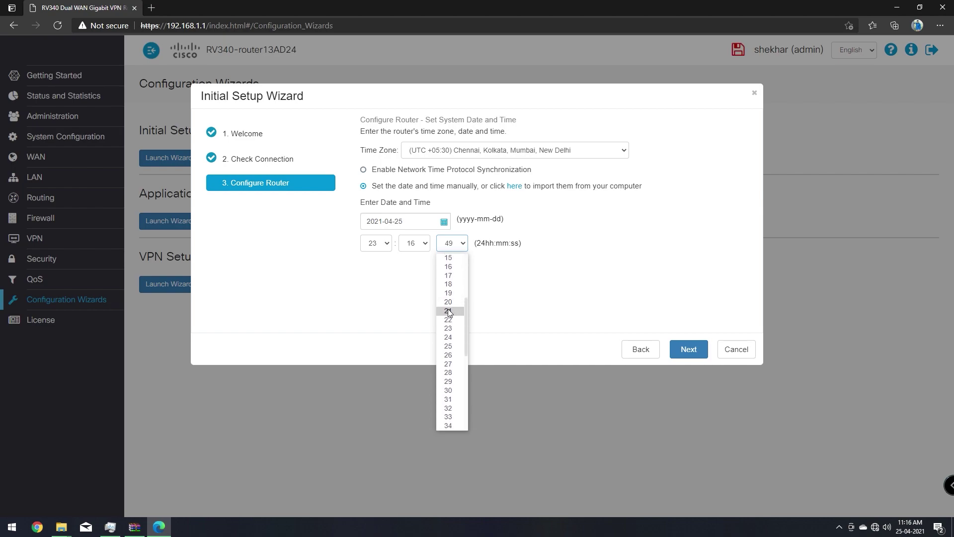
left_click(454, 306)
left_click(688, 350)
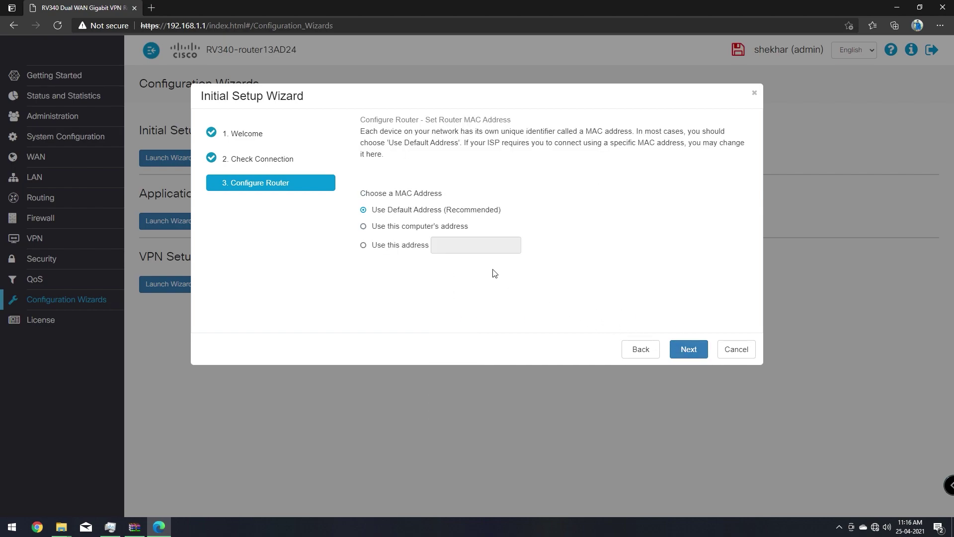
Keep the recommended default MAC address and accept the connection settings summary
left_click_drag(367, 204, 398, 210)
left_click(515, 209)
left_click(517, 226)
left_click(695, 351)
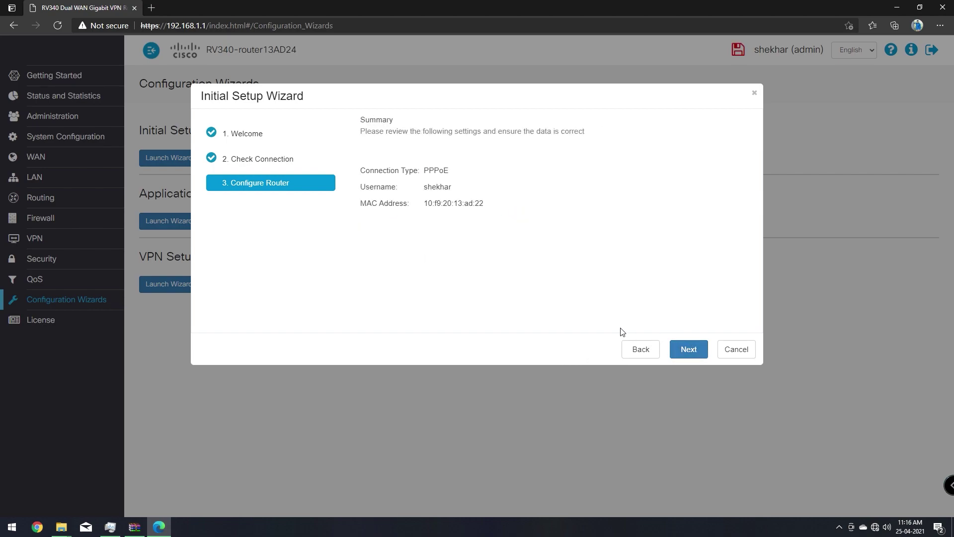
left_click(684, 349)
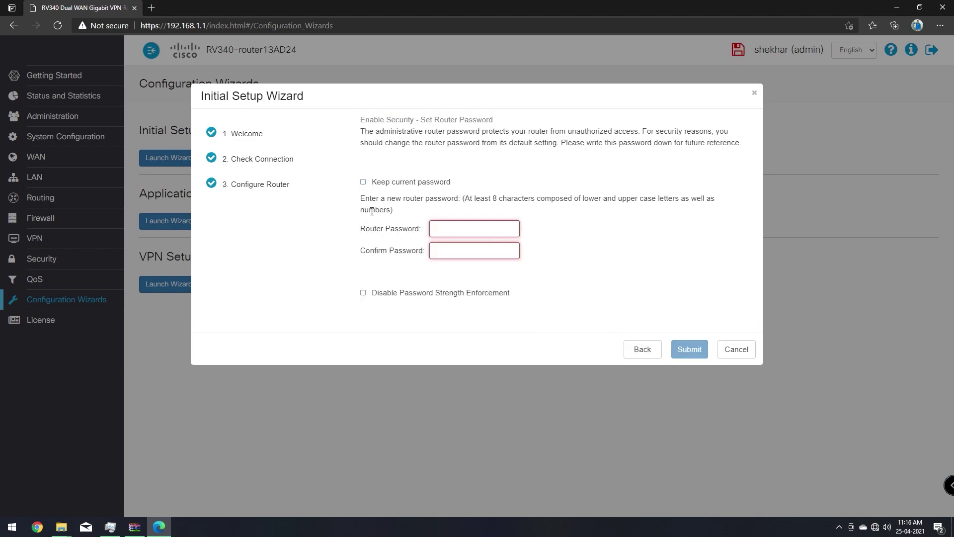
Keep the current router password, submit the initial setup, and close the completion dialog
left_click(366, 183)
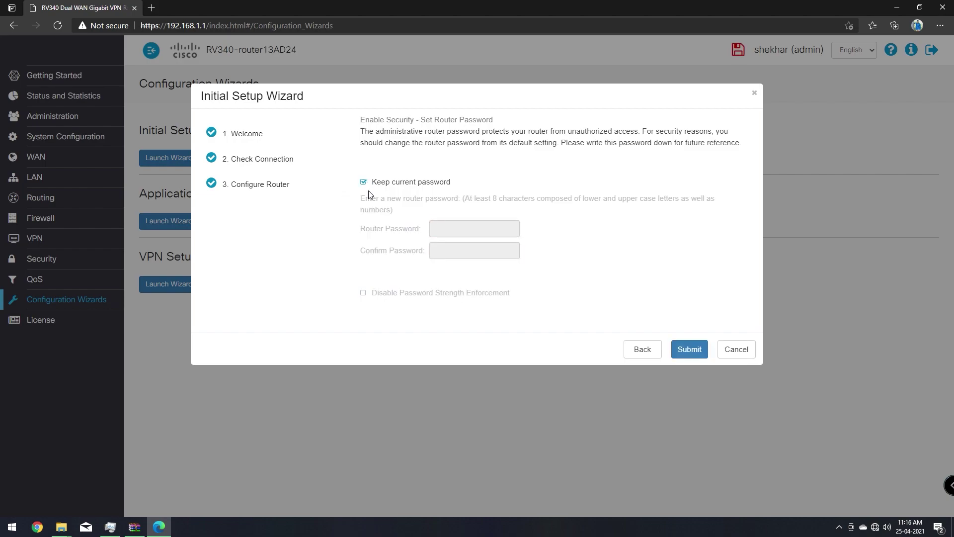
left_click(676, 348)
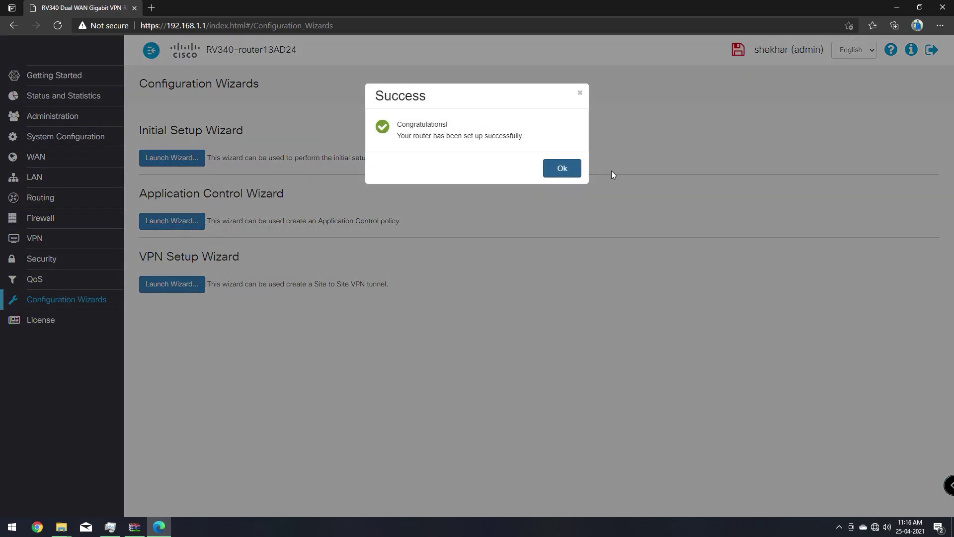
left_click(569, 168)
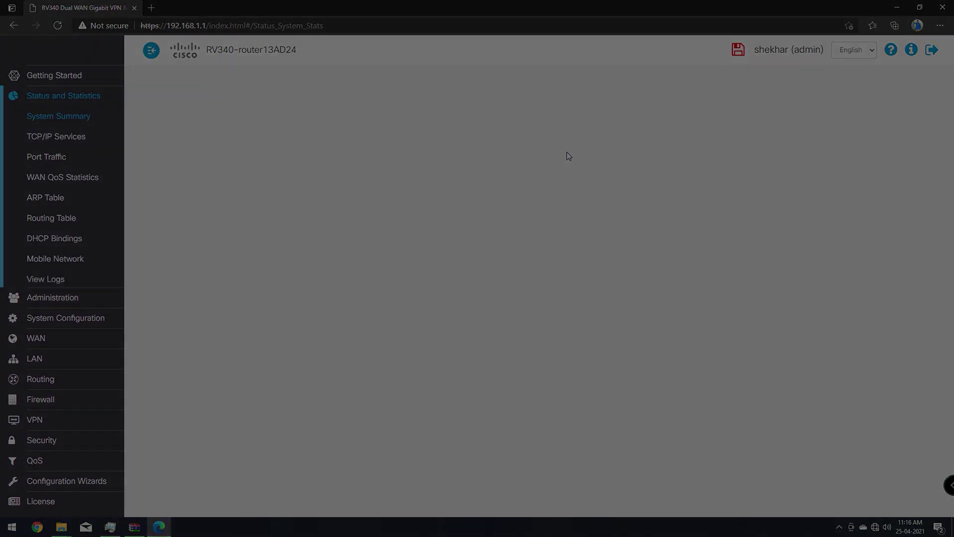